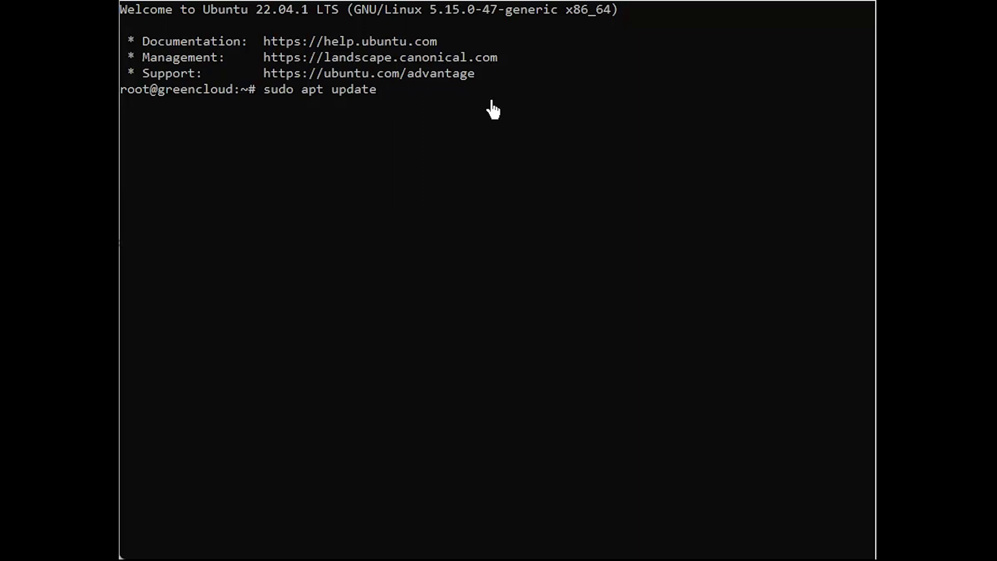
Refresh apt package lists and install unzip, curl and software-properties-common
key(Return)
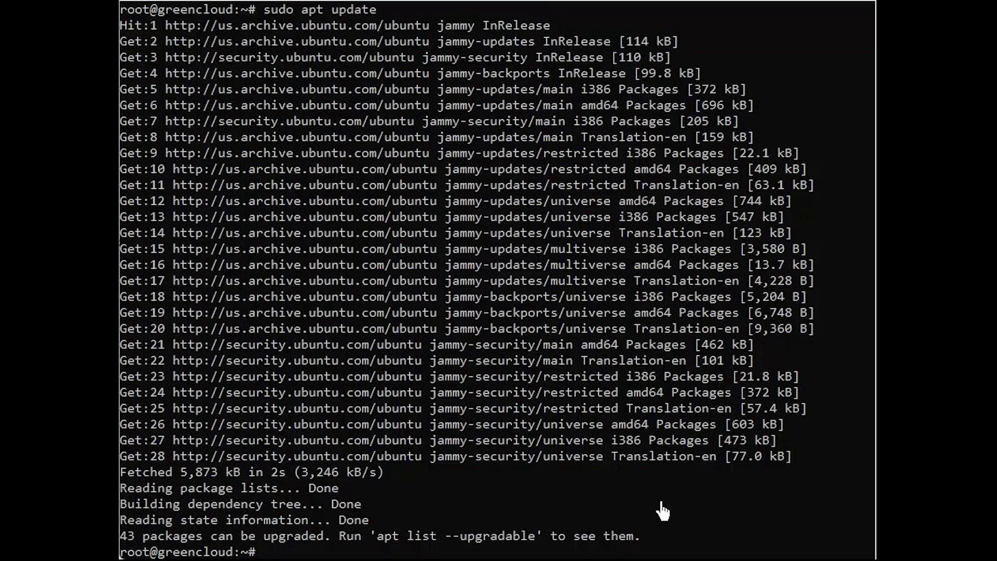
right_click(649, 458)
key(Return)
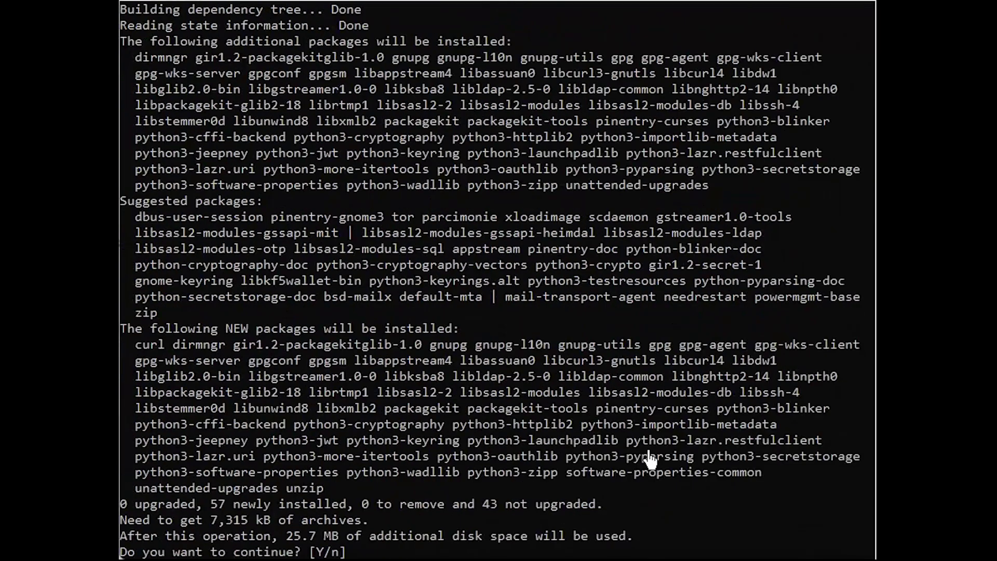
text(y)
key(Return)
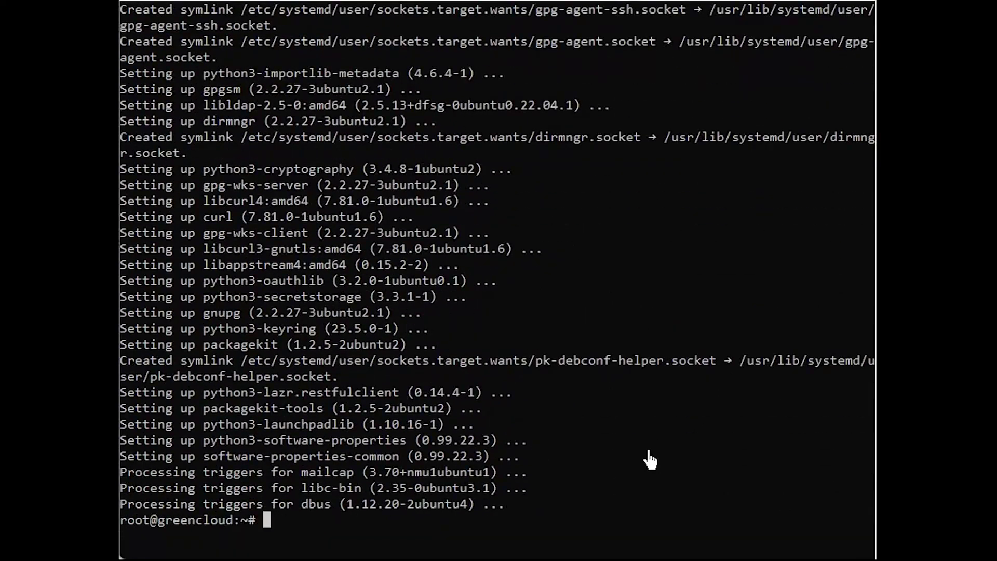
right_click(717, 533)
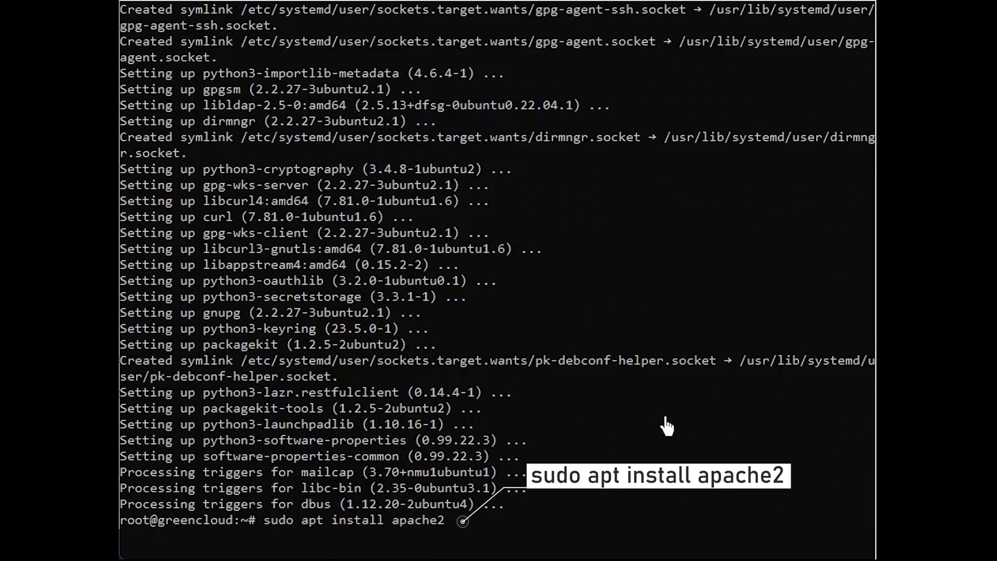
Install apache2 and confirm systemctl status shows it active (running)
key(Return)
text(y)
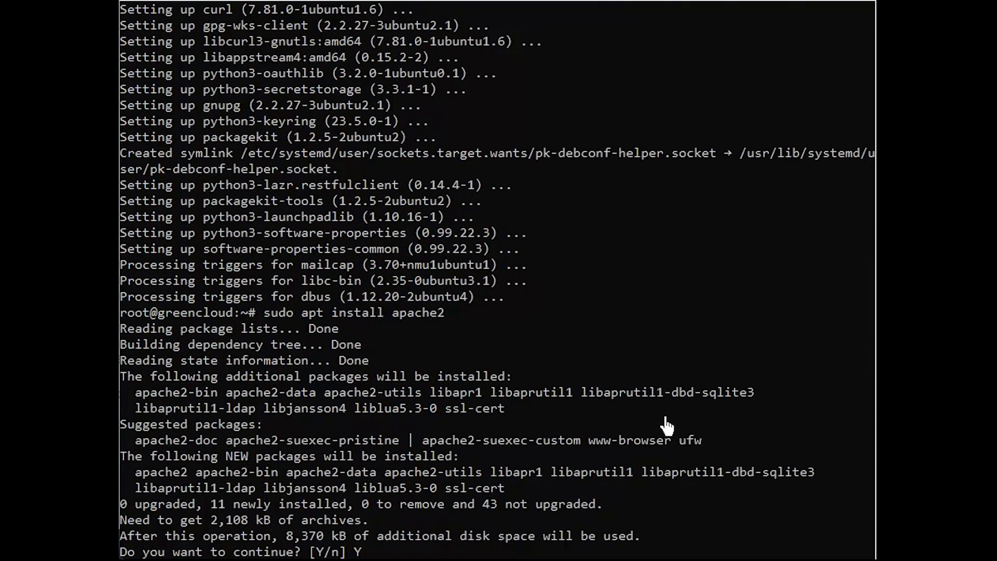
key(Return)
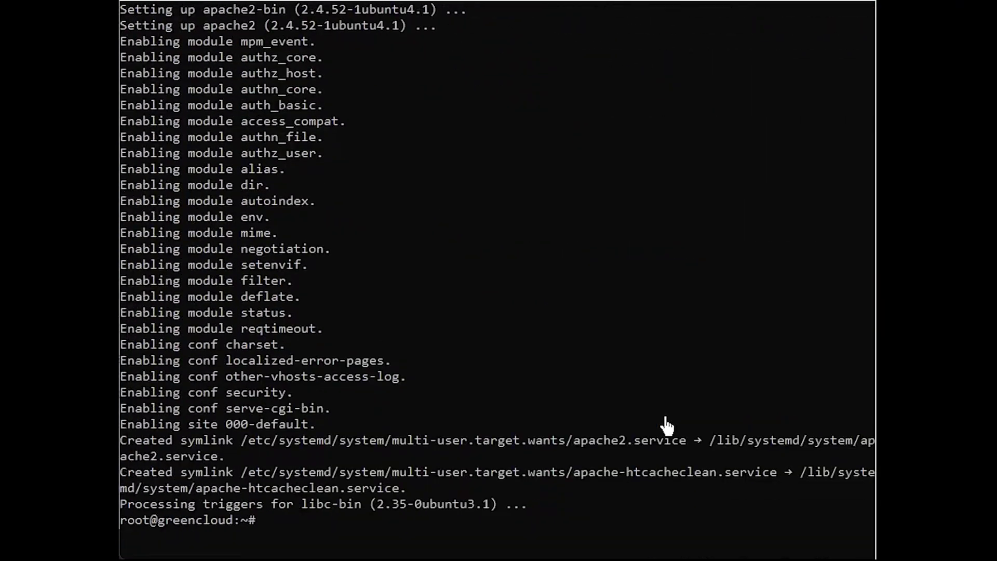
right_click(670, 536)
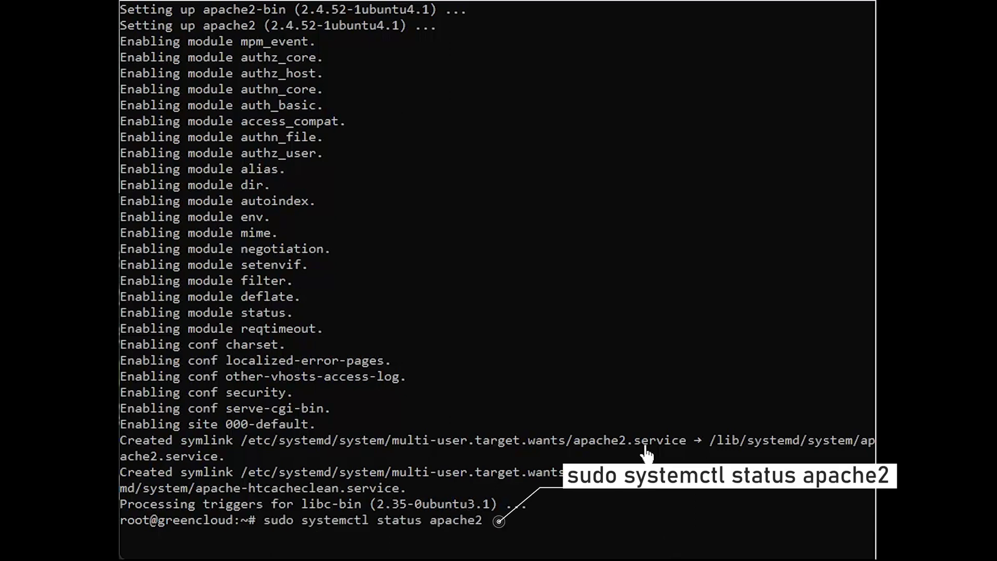
key(Return)
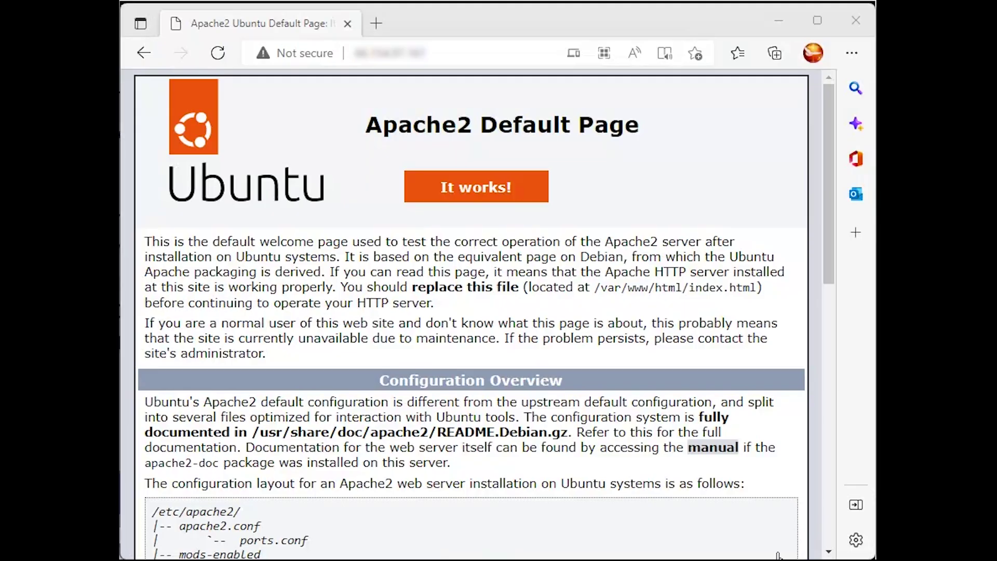
View the Apache2 Default Page reading 'It works!' at the server's IP in Edge
click(460, 64)
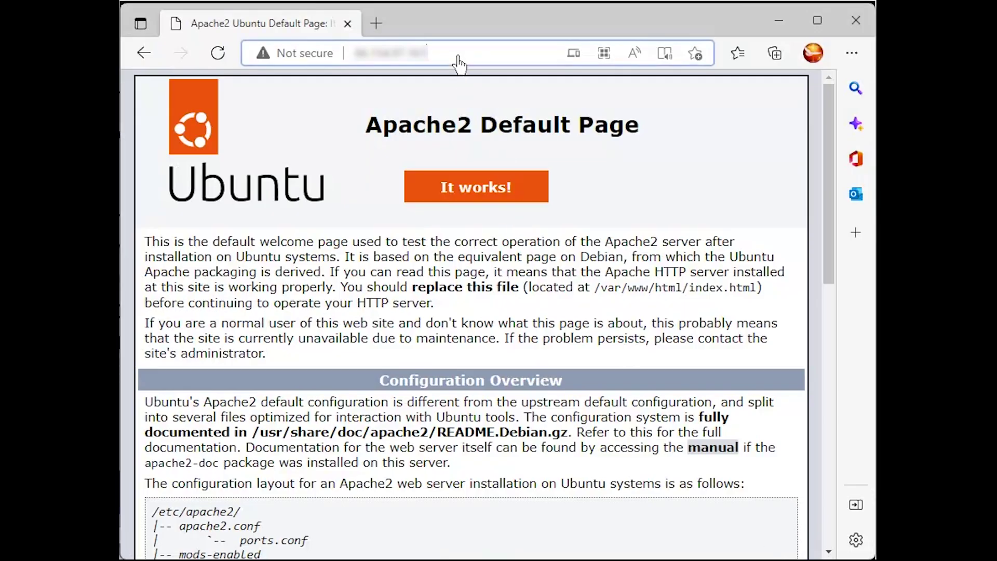
click(468, 97)
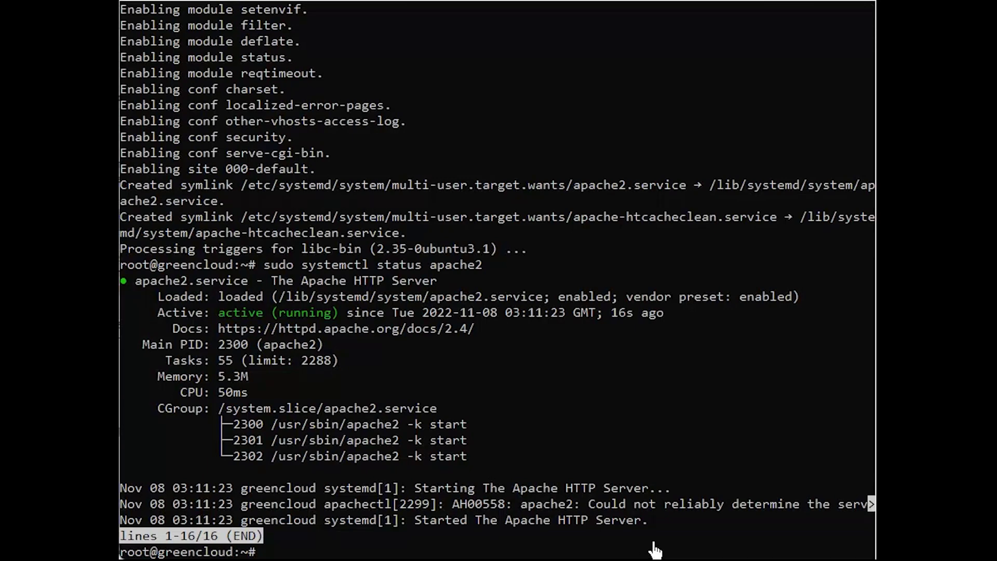
text(sudo systemctl enable apache2)
Enable the apache2 service at boot with sudo systemctl enable apache2
key(Return)
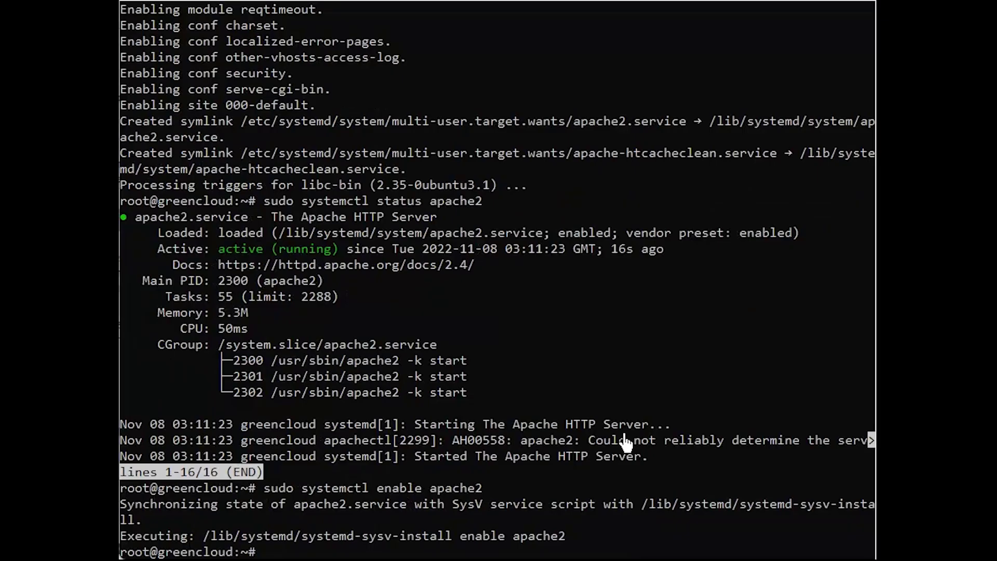
right_click(511, 547)
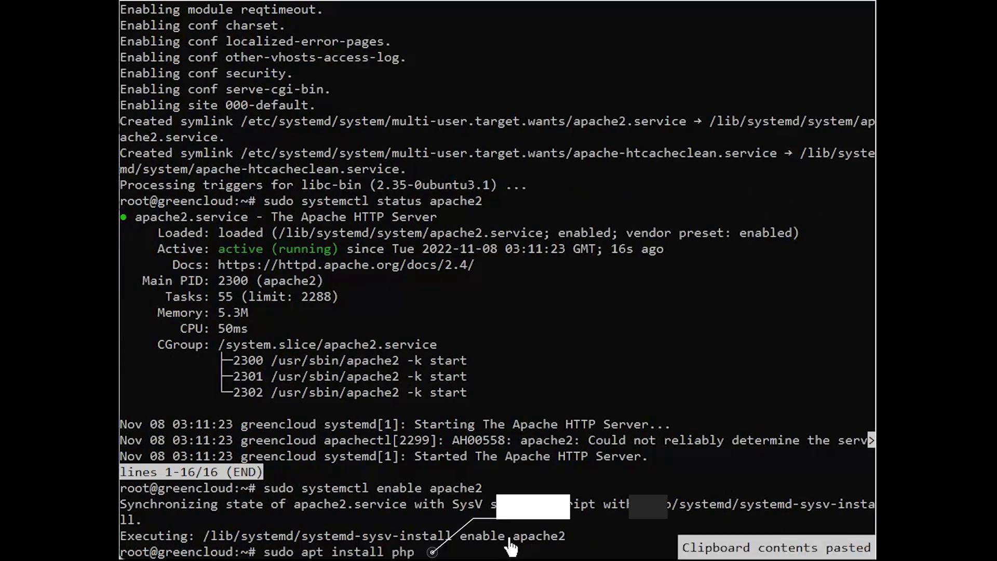
Install the php package and verify php -v reports version 8.1.2
key(Return)
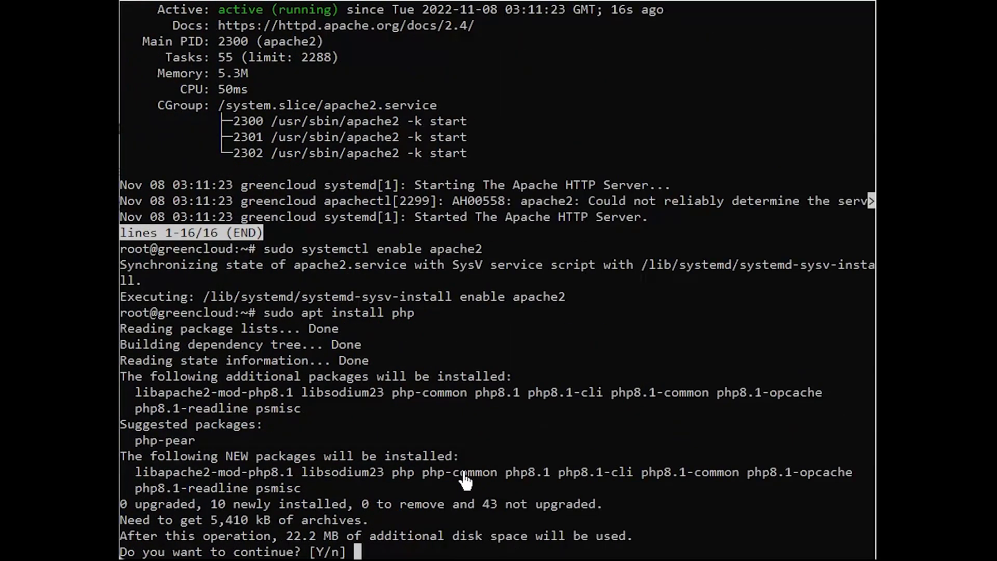
text(y)
key(Return)
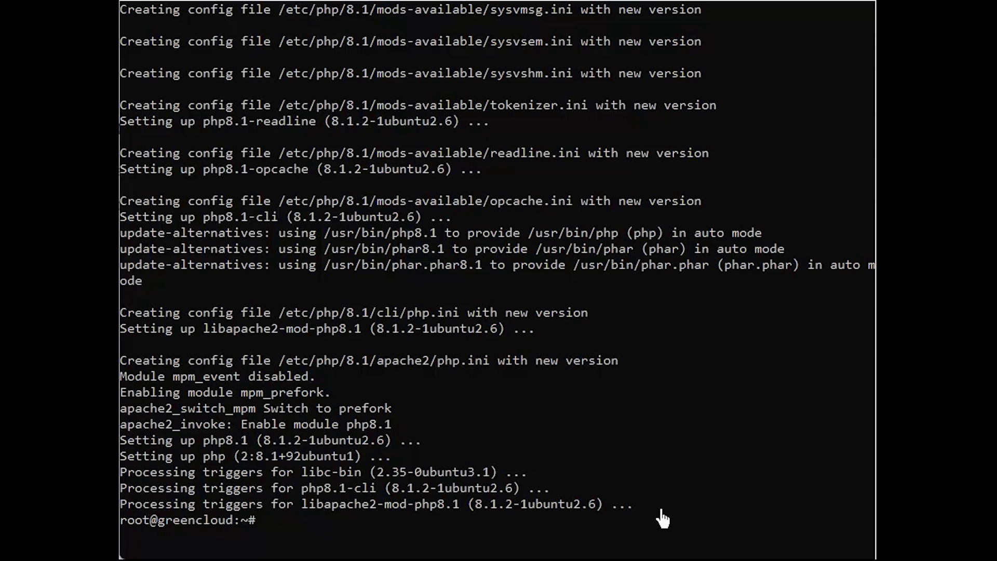
right_click(655, 528)
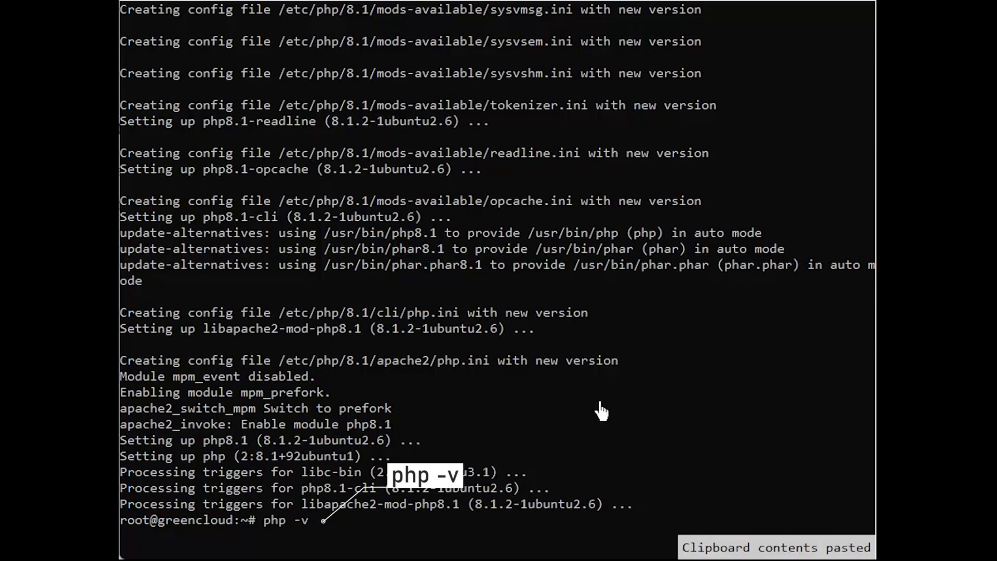
key(Return)
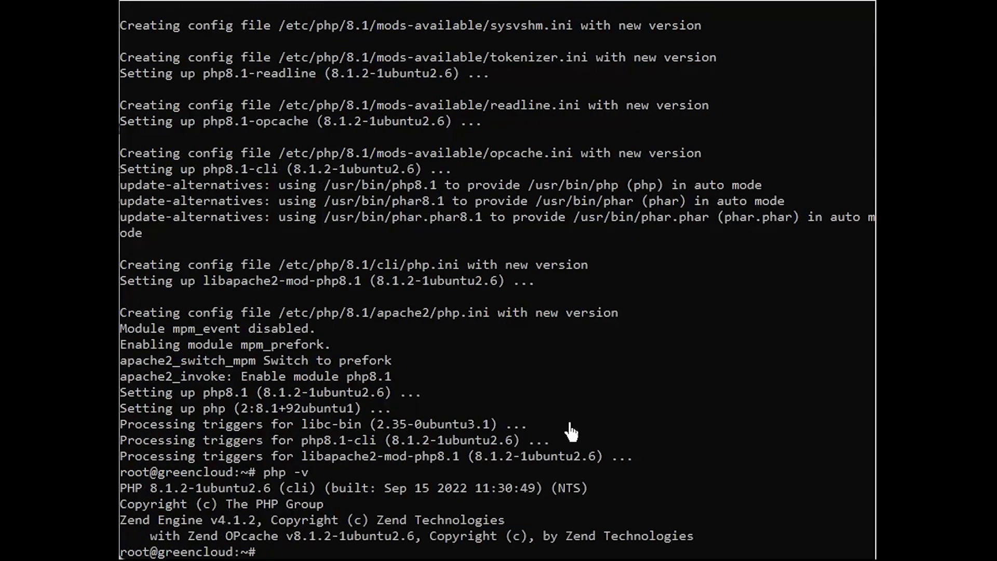
right_click(742, 533)
Install the PHP extensions (mysql, curl, gd, mbstring, xml) and restart apache2
key(Return)
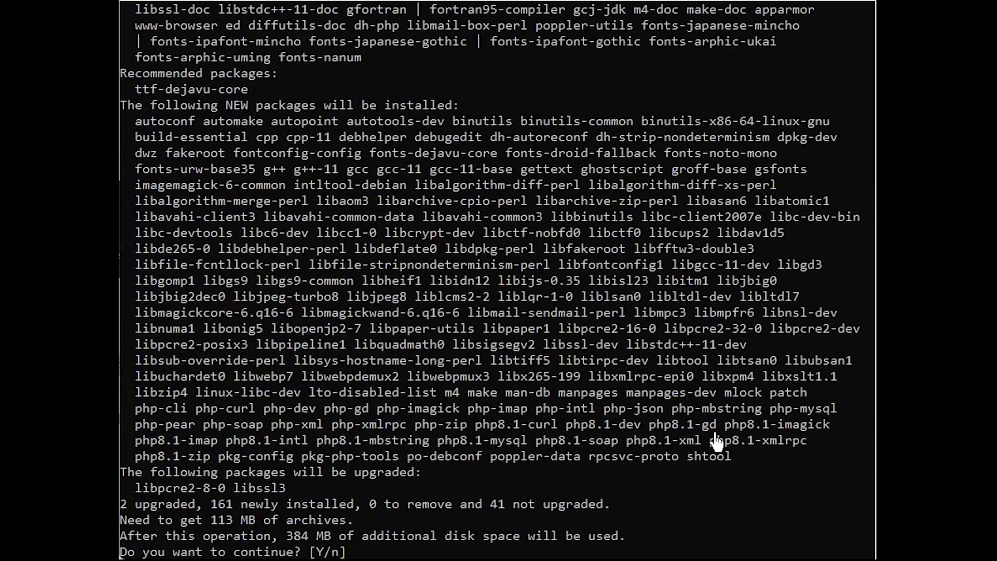
text(y)
key(Return)
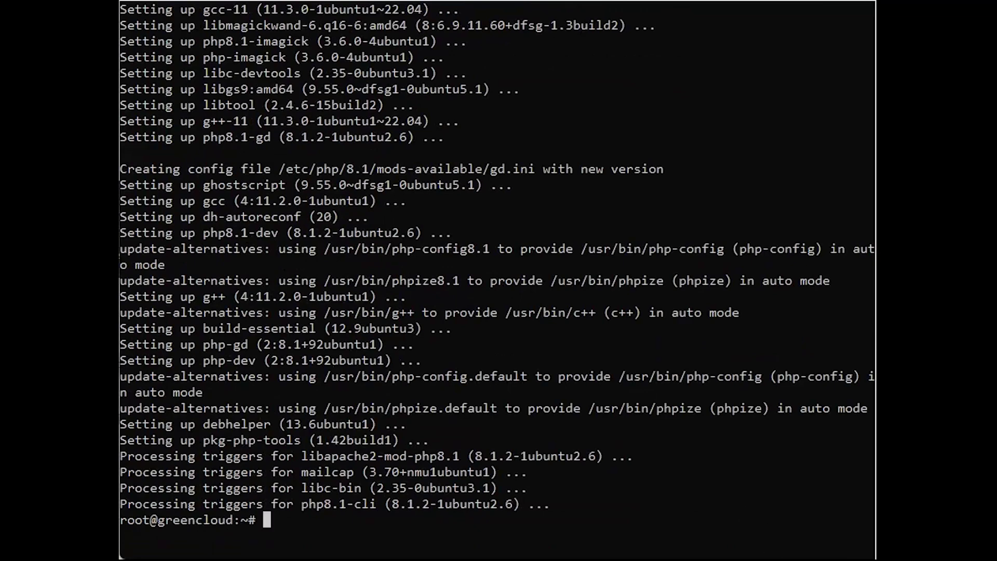
right_click(636, 502)
key(Return)
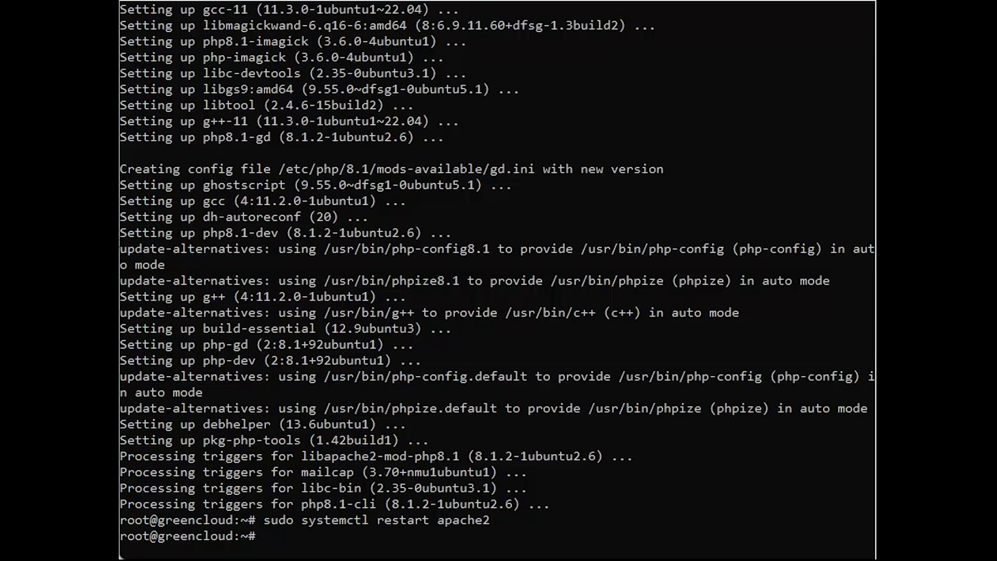
Install mariadb-server and start a root login with sudo mysql -u root -p
right_click(695, 528)
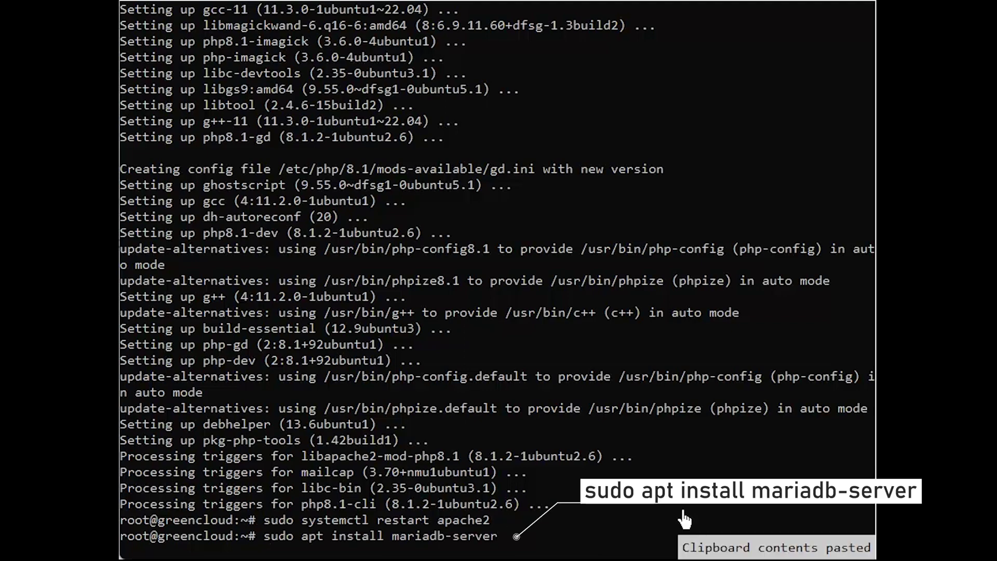
key(Return)
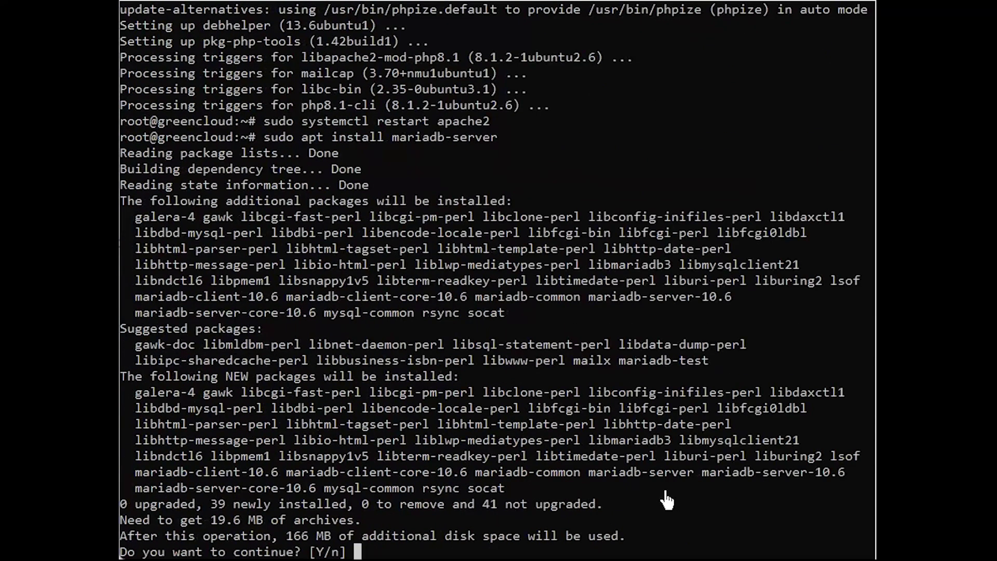
text(y)
key(Return)
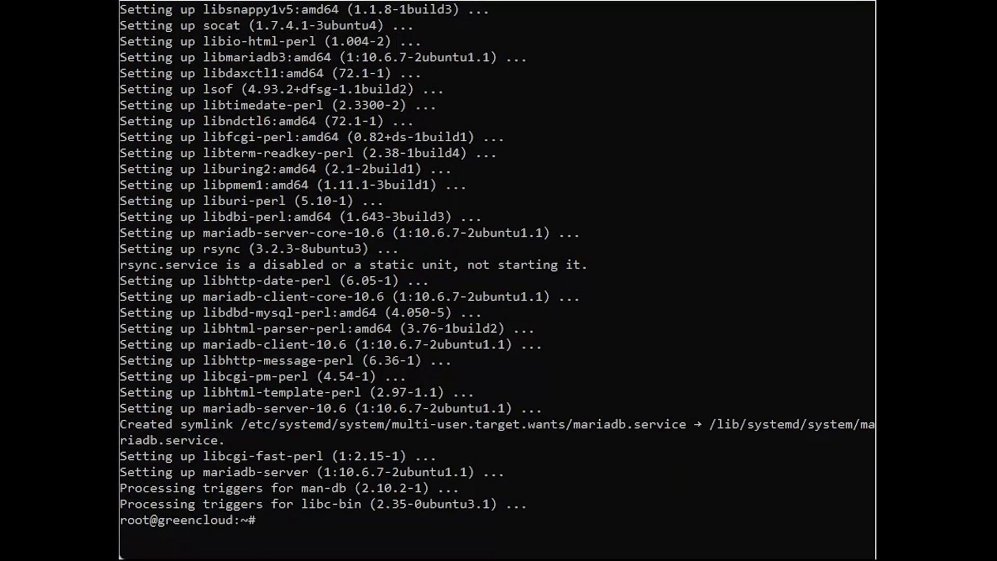
right_click(677, 544)
key(Return)
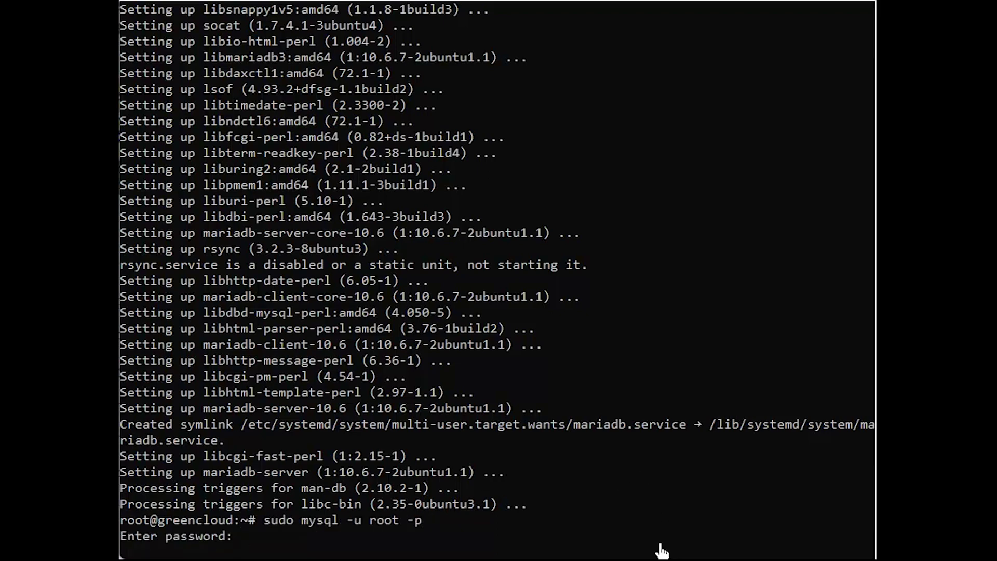
Enter MariaDB and create the laravel_db database and the laravel_user account
key(Return)
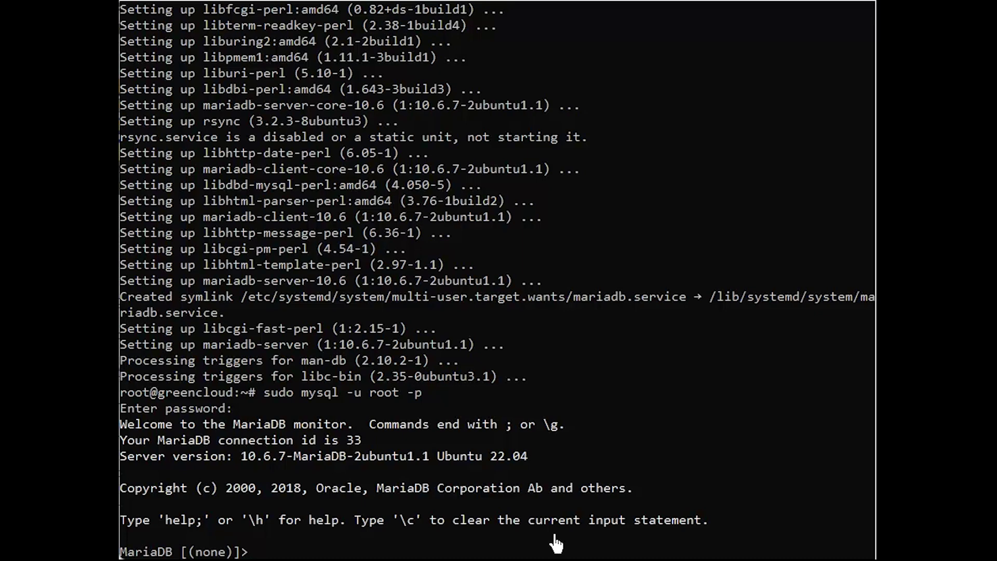
right_click(556, 543)
key(Return)
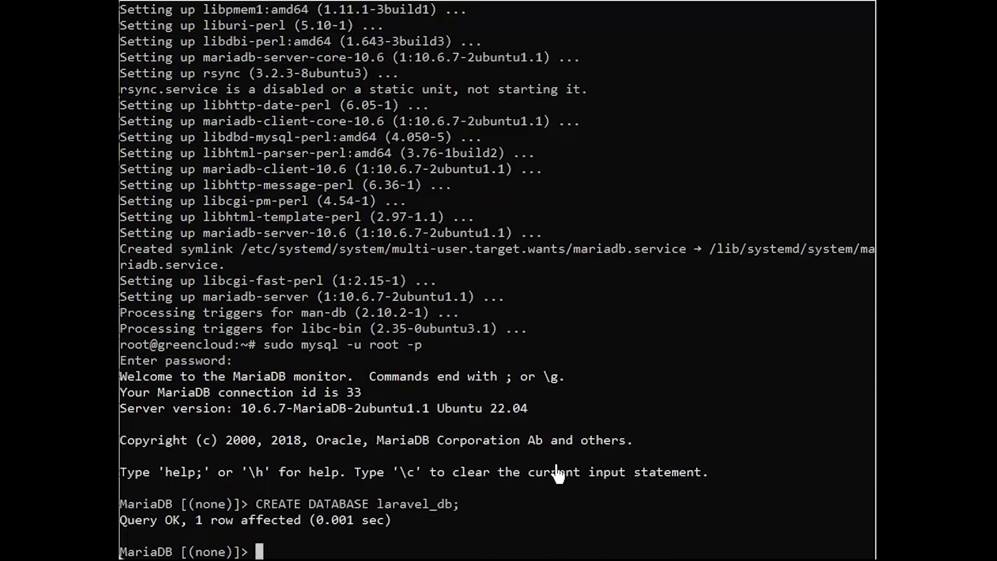
right_click(646, 548)
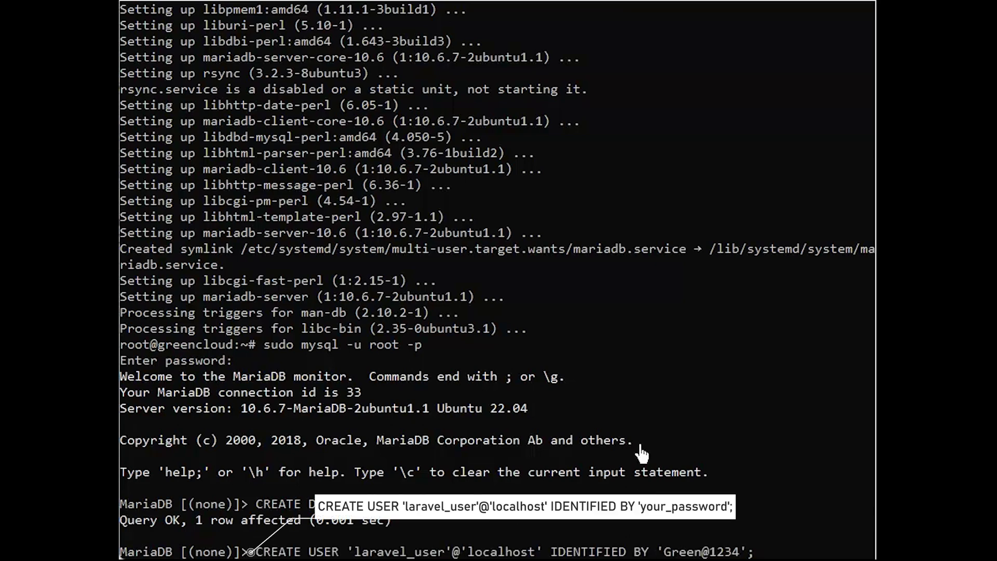
key(Return)
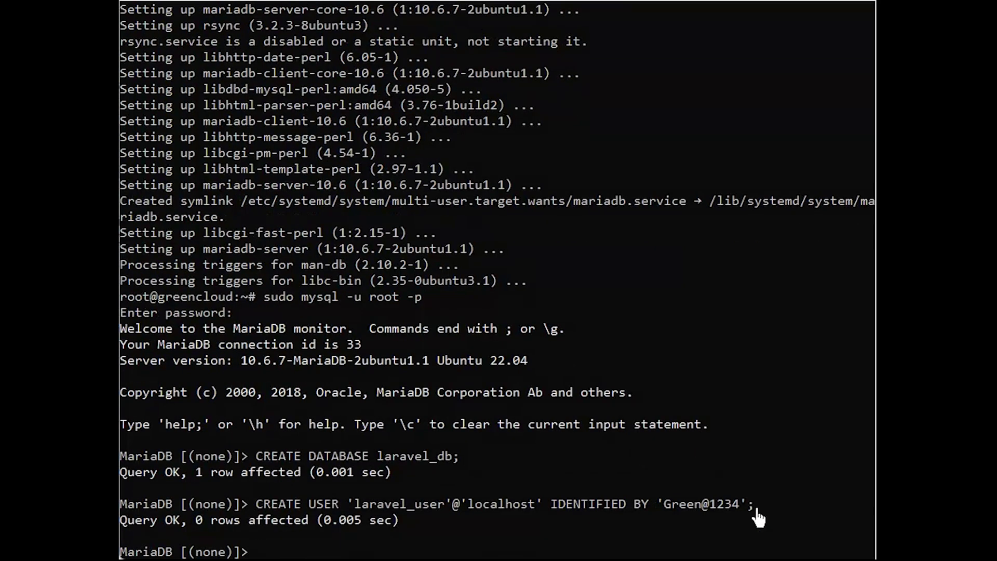
Grant laravel_user all privileges on laravel_db, flush privileges and exit MariaDB
right_click(627, 537)
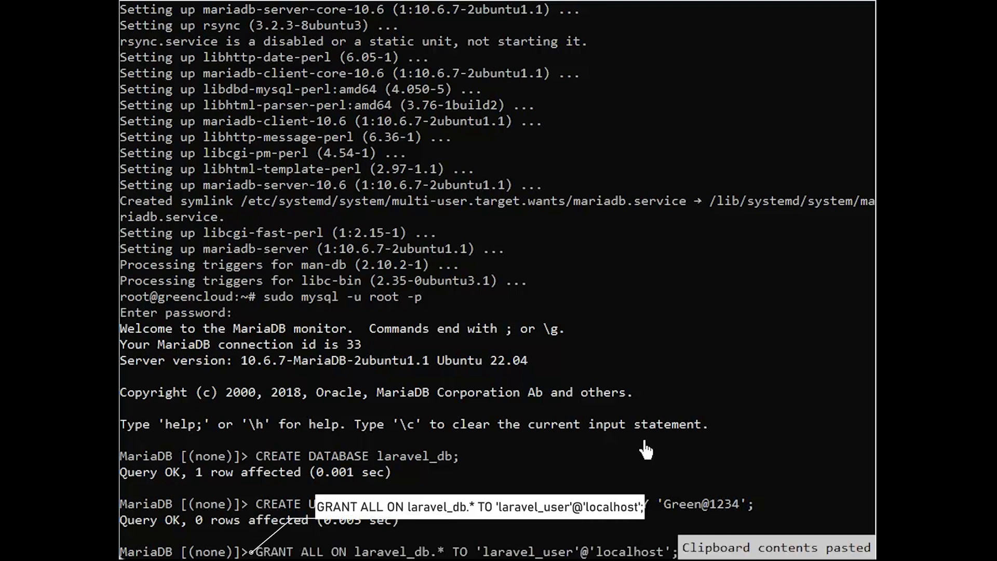
key(Return)
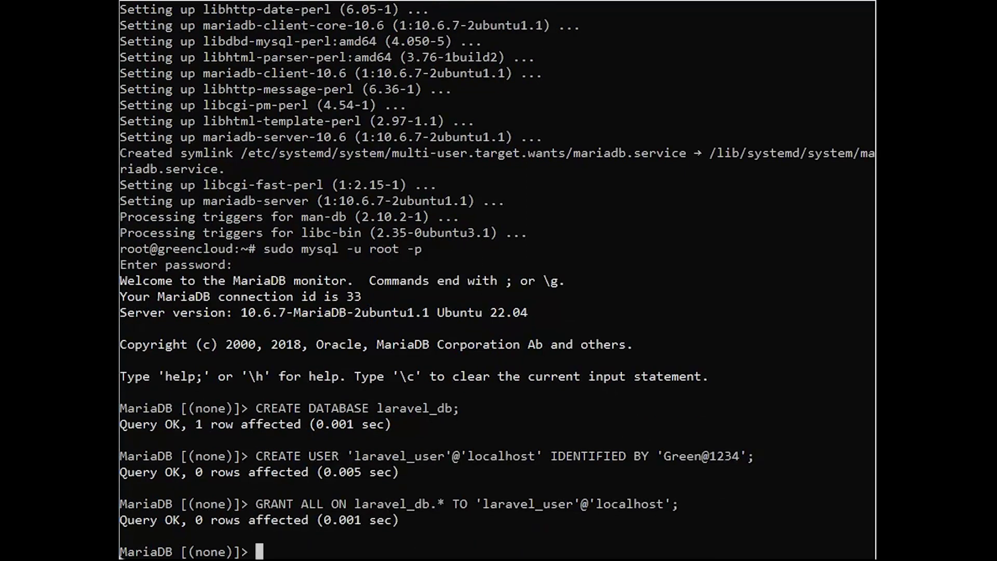
right_click(662, 538)
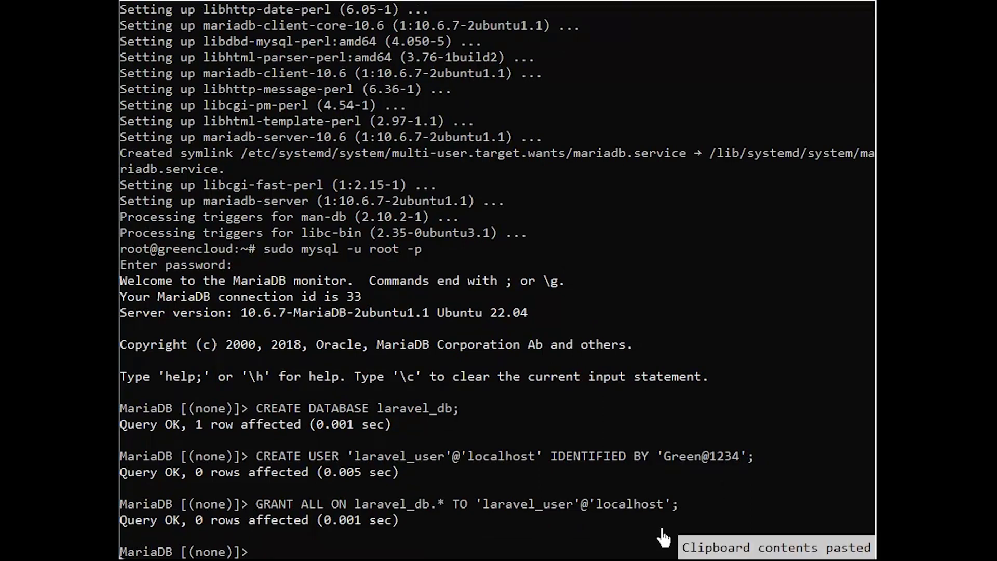
key(Return)
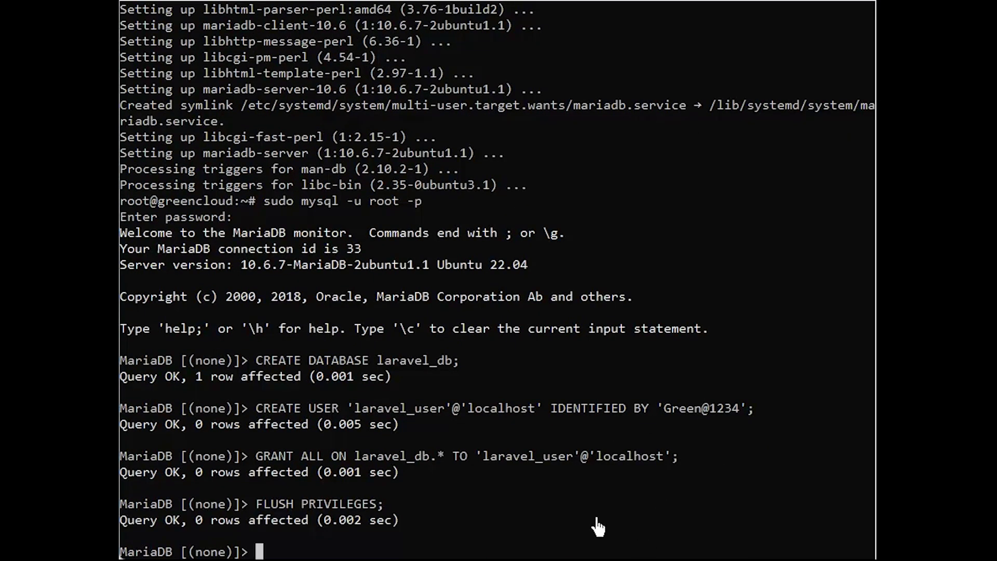
right_click(598, 527)
key(Return)
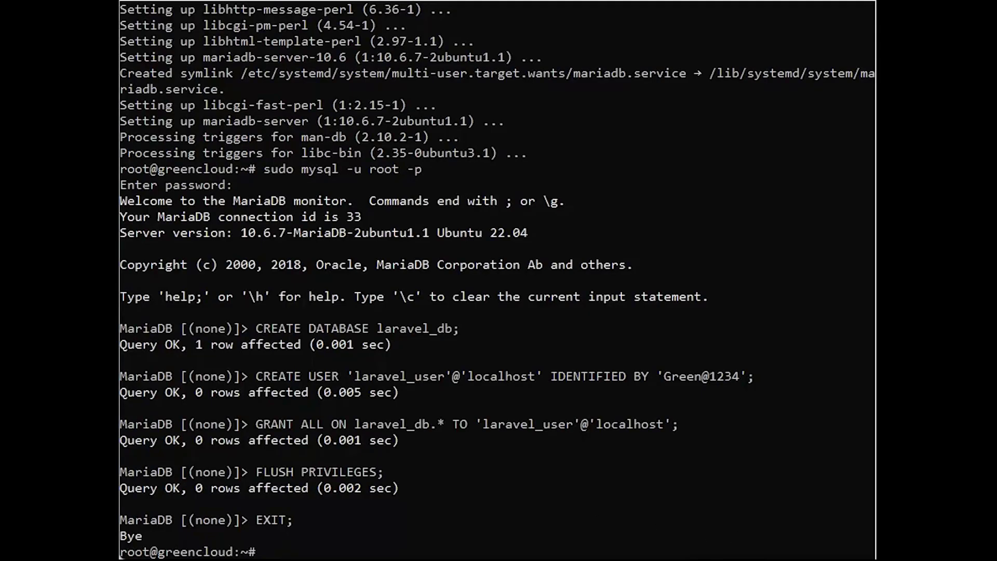
right_click(698, 524)
Install Composer as an executable /usr/local/bin/composer and verify version 2.4.4
key(Return)
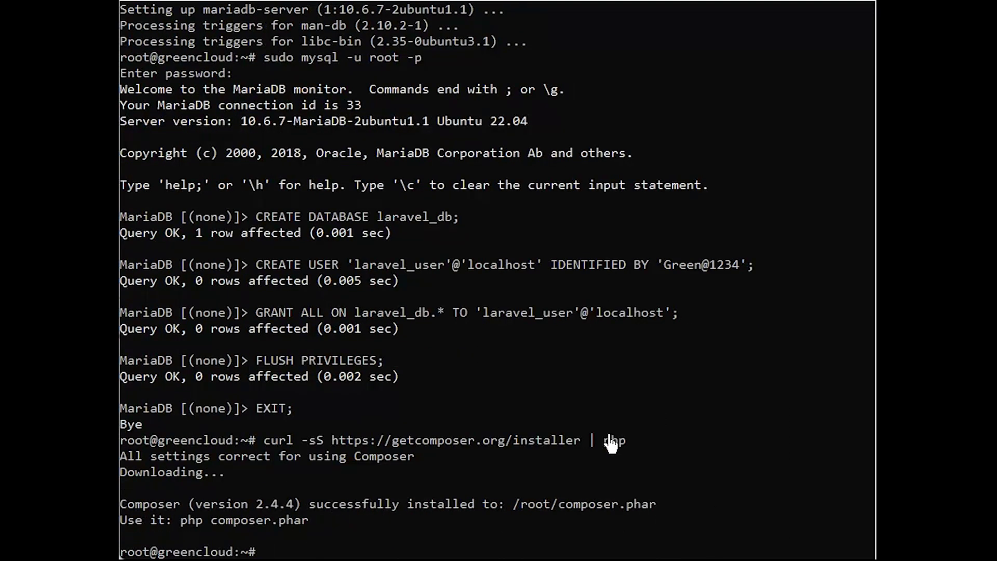
right_click(712, 552)
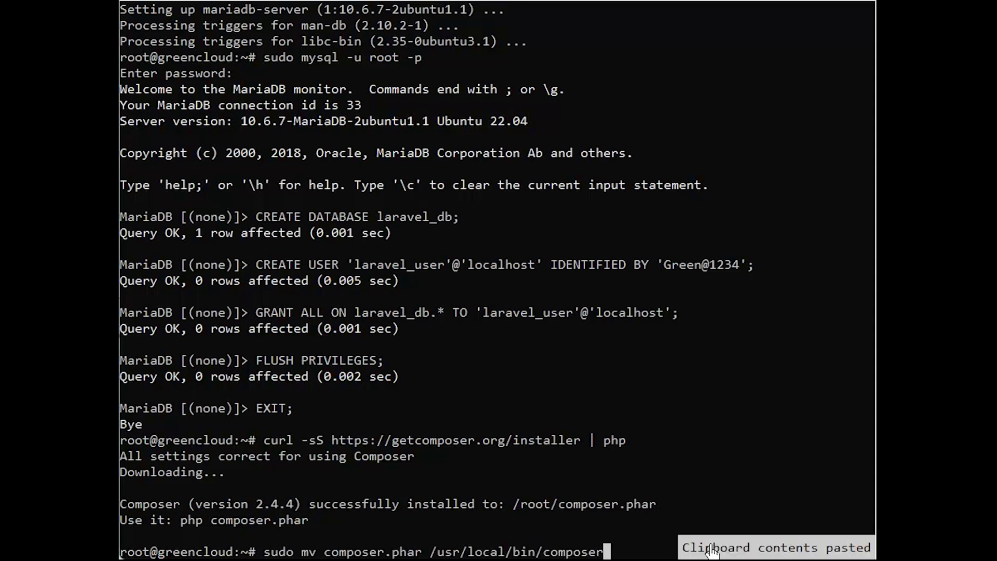
key(Return)
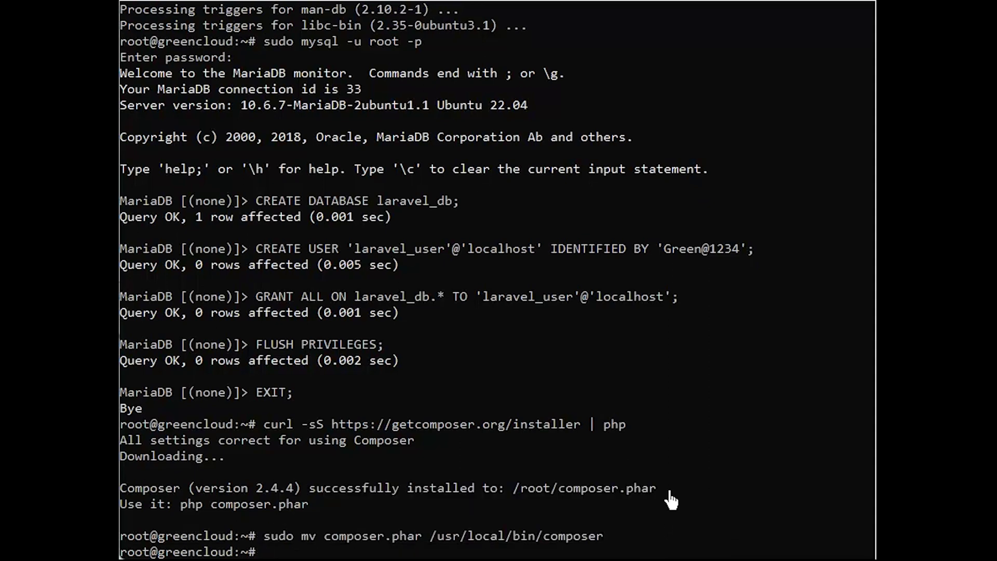
right_click(686, 532)
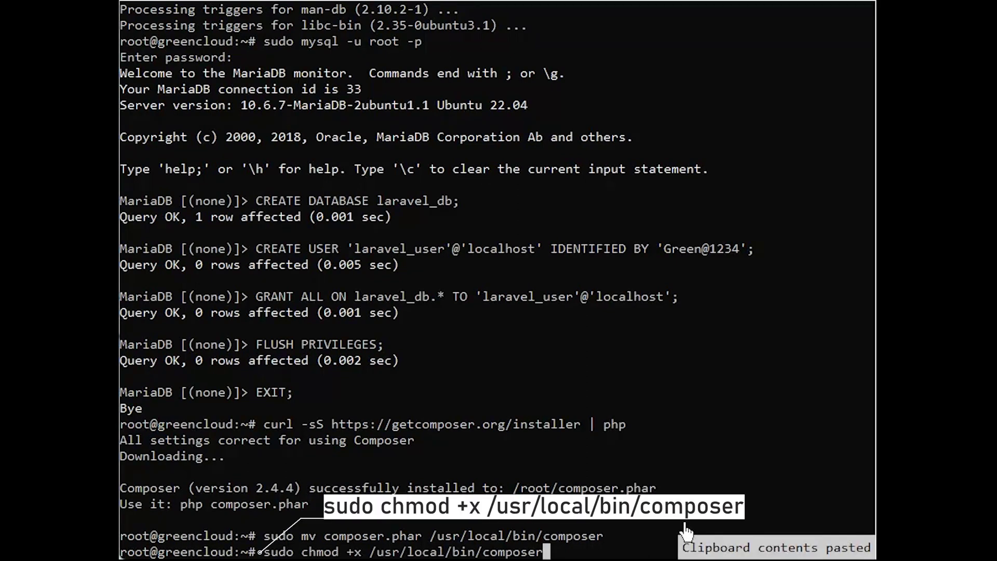
key(Return)
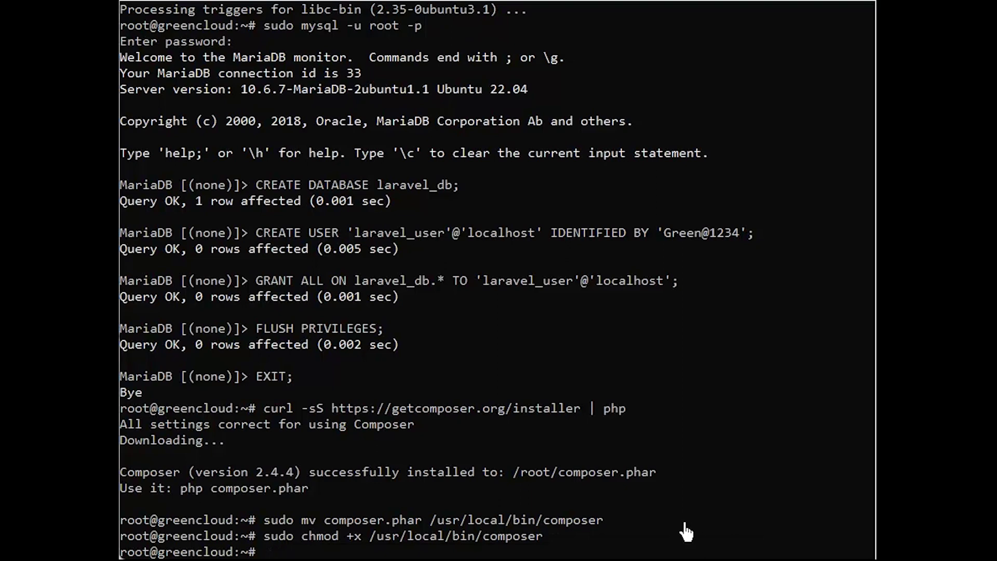
right_click(739, 543)
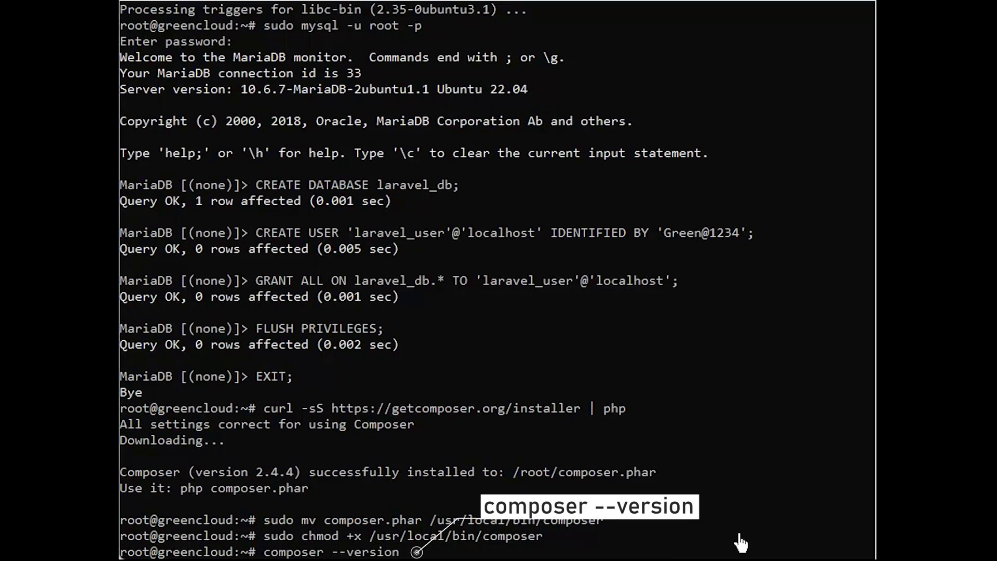
key(Return)
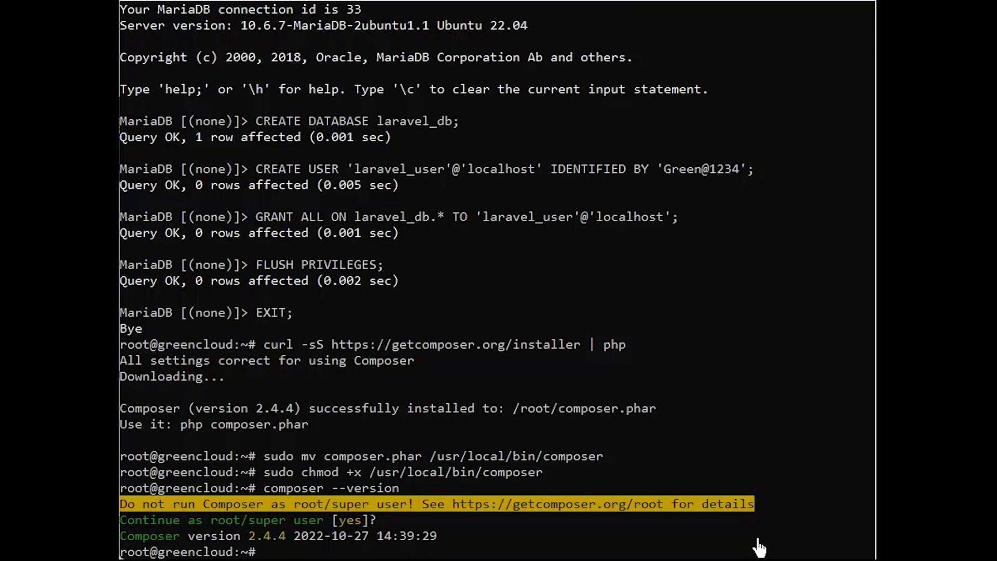
right_click(760, 548)
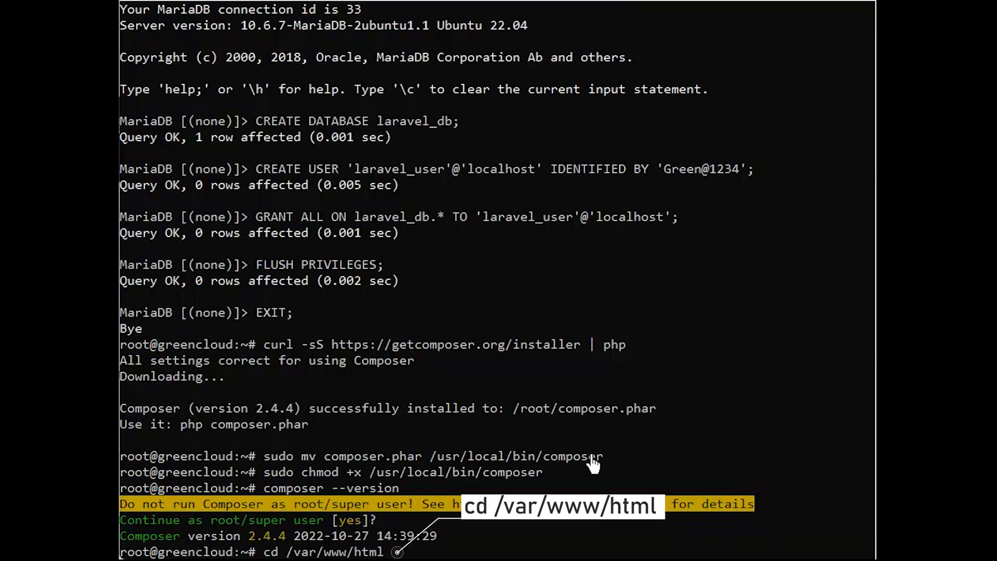
In /var/www/html, create the my_laravelapp project with composer create-project and enter it
key(Return)
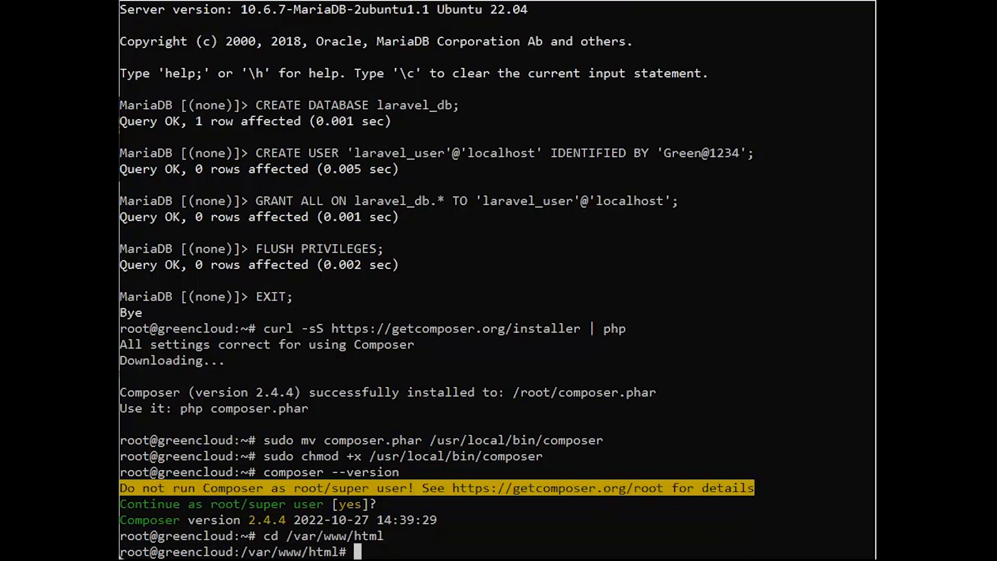
right_click(690, 545)
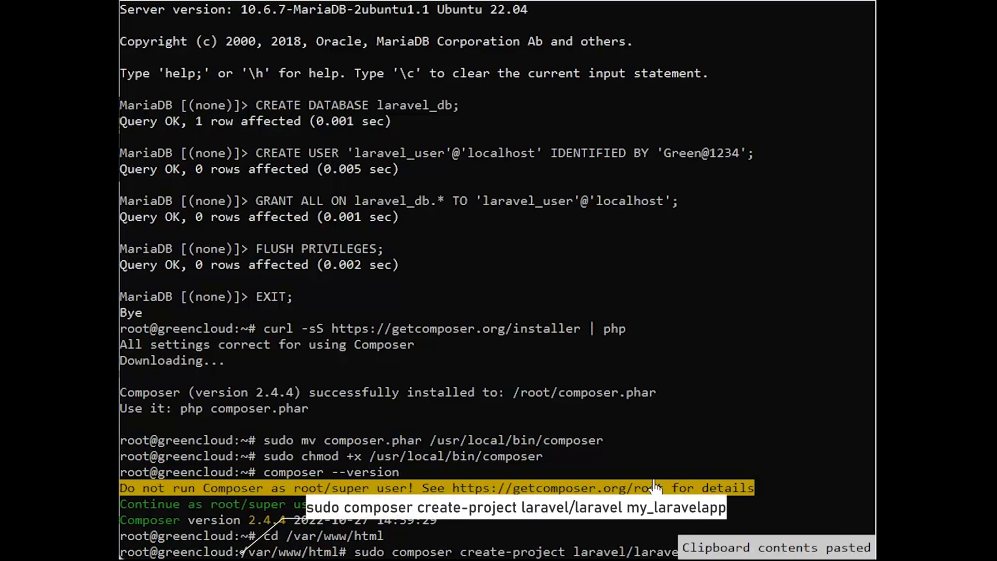
key(Return)
key(Return)
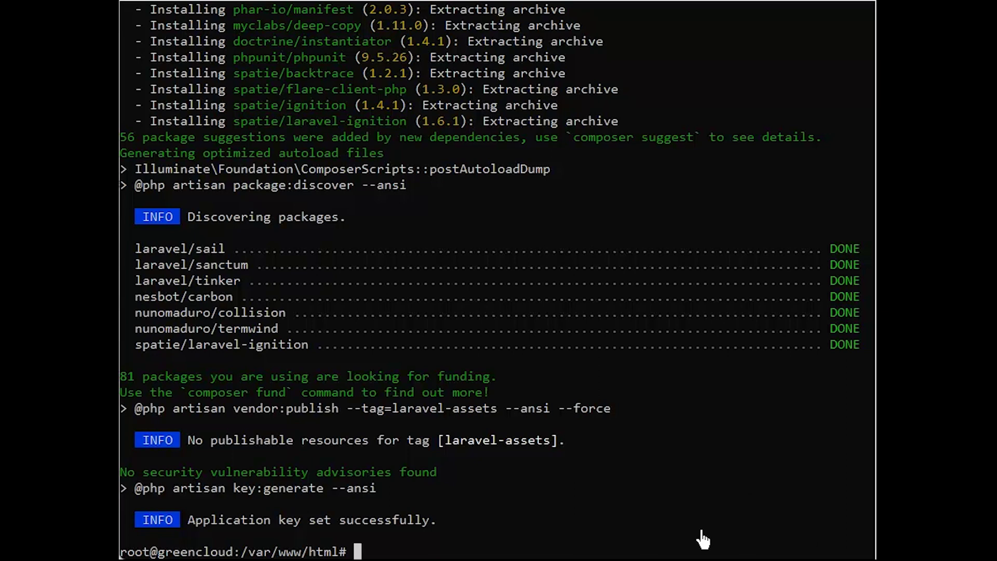
text(cd my_laravelapp)
key(Return)
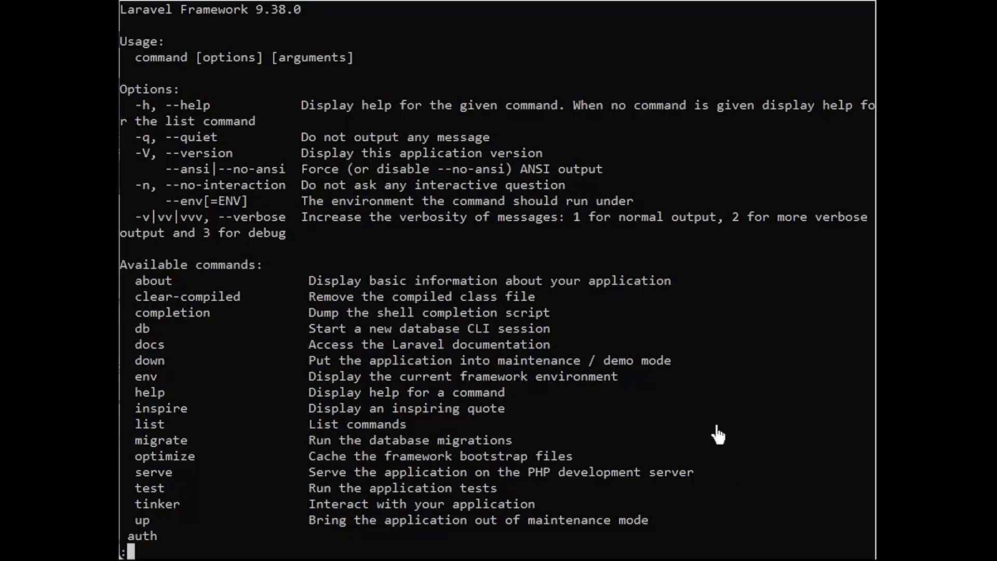
Make www-data:www-data the recursive owner of /var/www/html/my_laravelapp and apply 775 permissions
key(q)
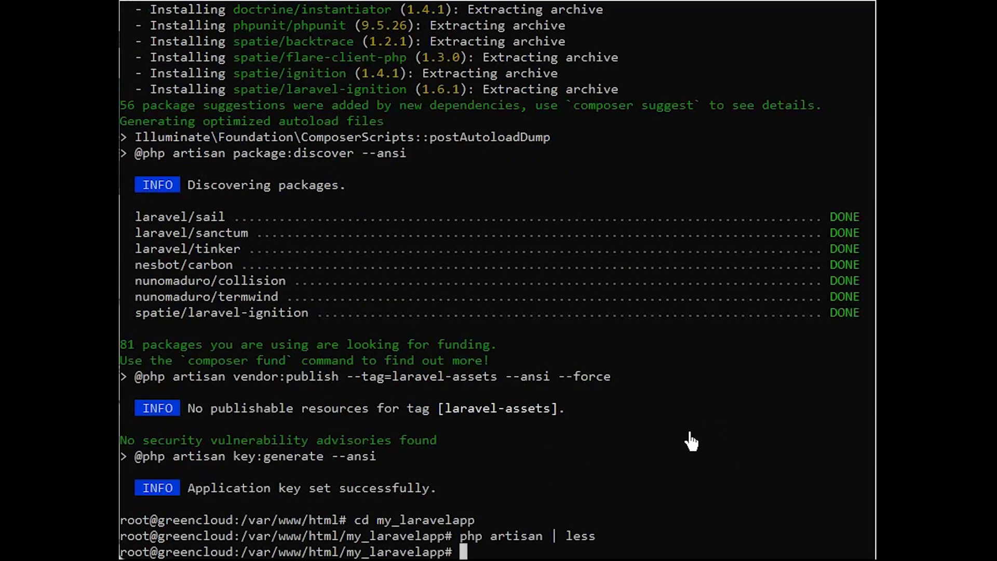
right_click(775, 534)
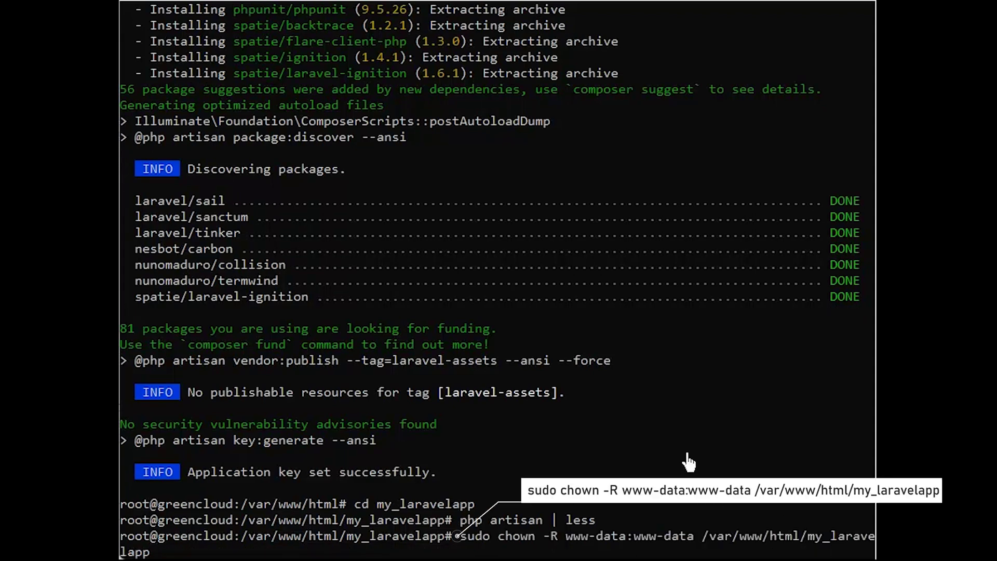
key(Return)
right_click(626, 545)
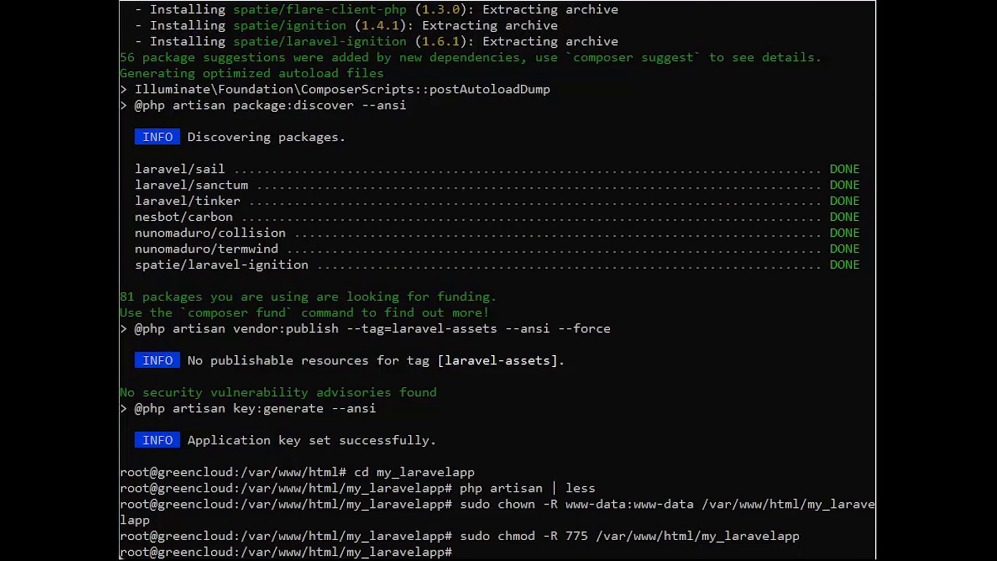
Create and save laravel.conf with a greencloud.com VirtualHost serving my_laravelapp/public
right_click(674, 550)
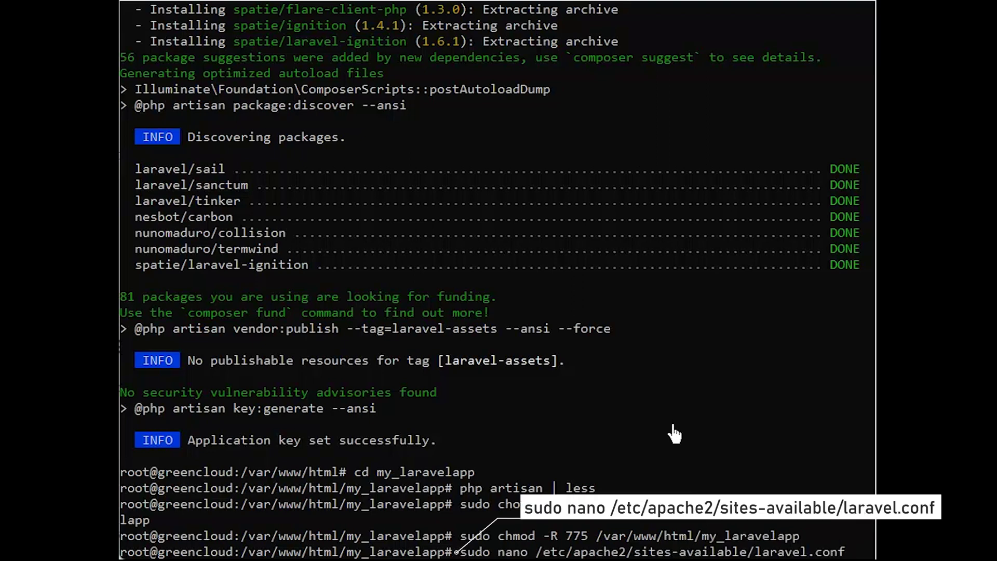
key(Return)
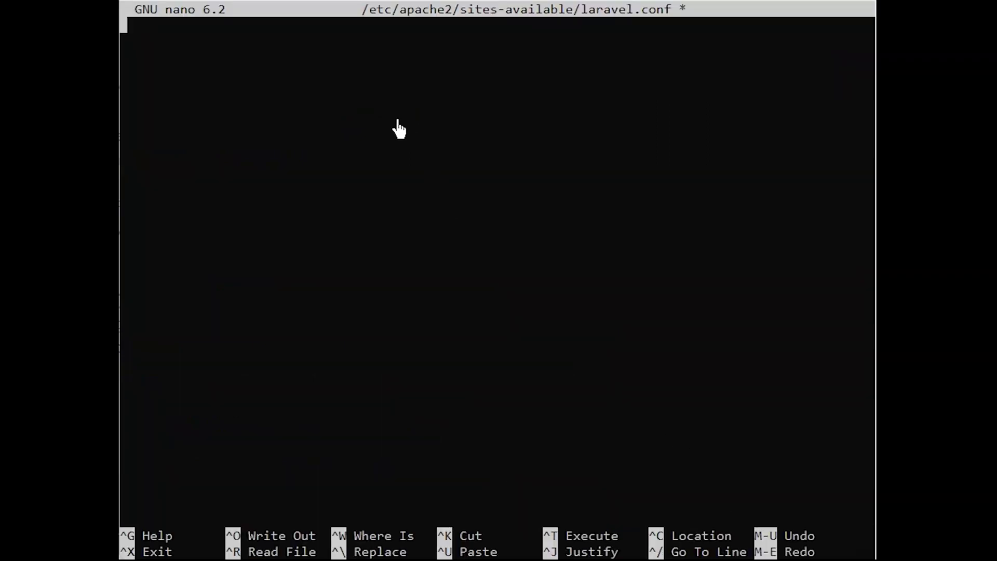
right_click(398, 128)
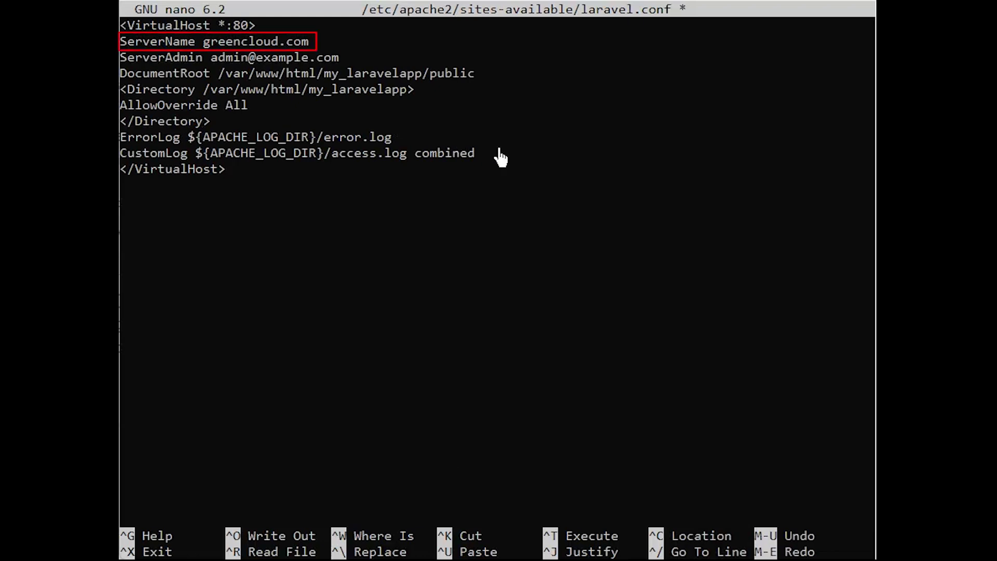
key(ctrl+x)
key(y)
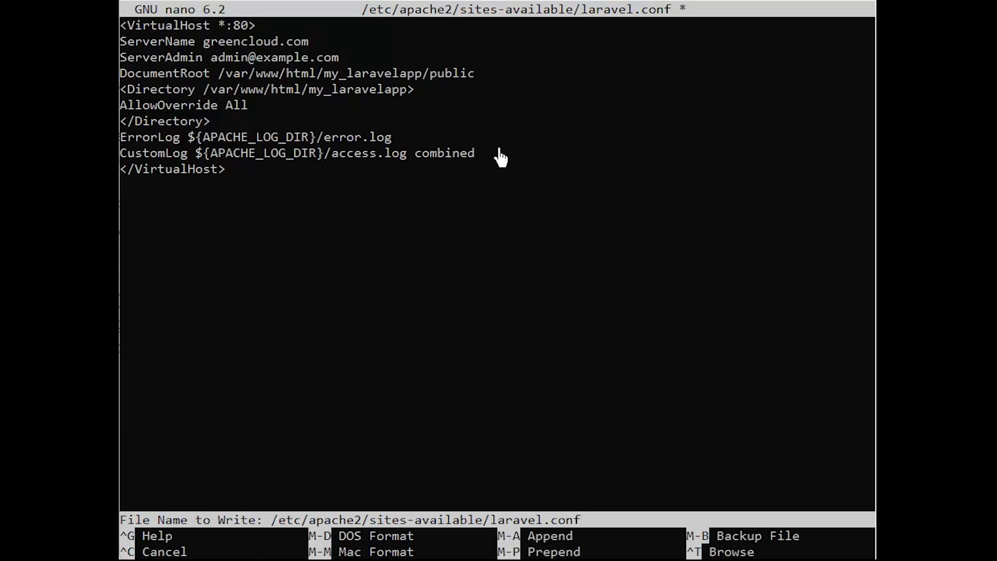
key(Return)
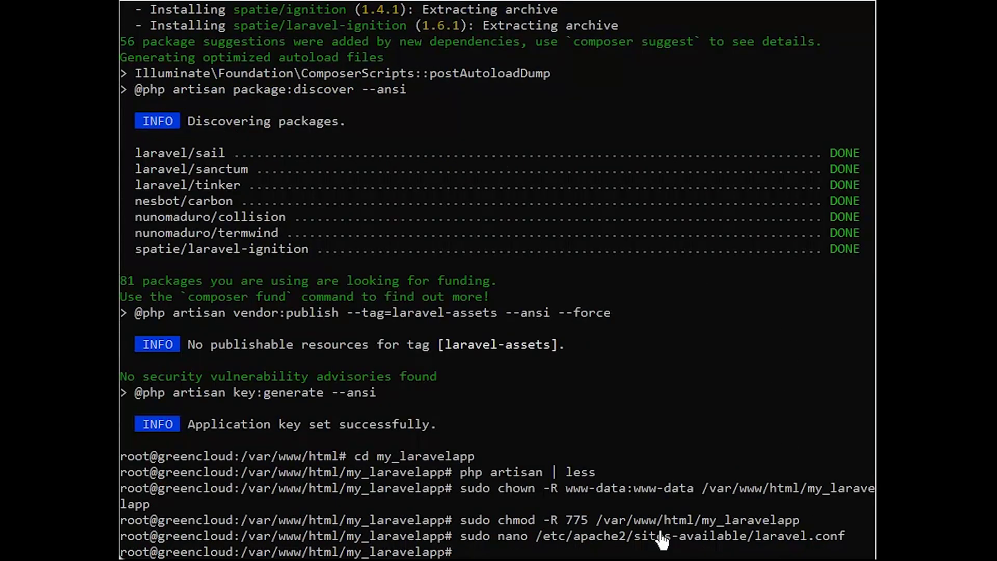
right_click(606, 548)
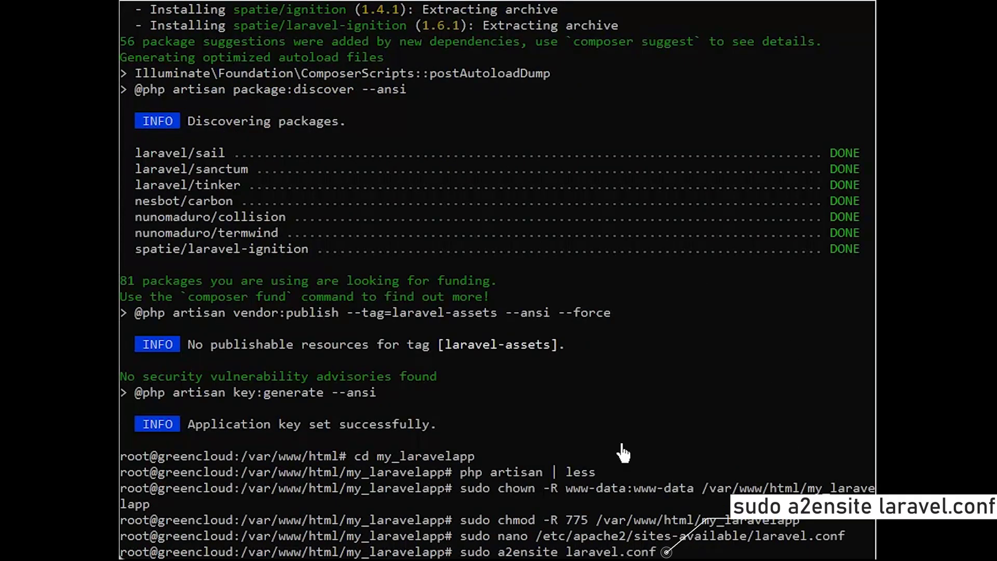
Enable laravel.conf, restart apache2, and confirm apachectl configtest reports Syntax OK
key(Return)
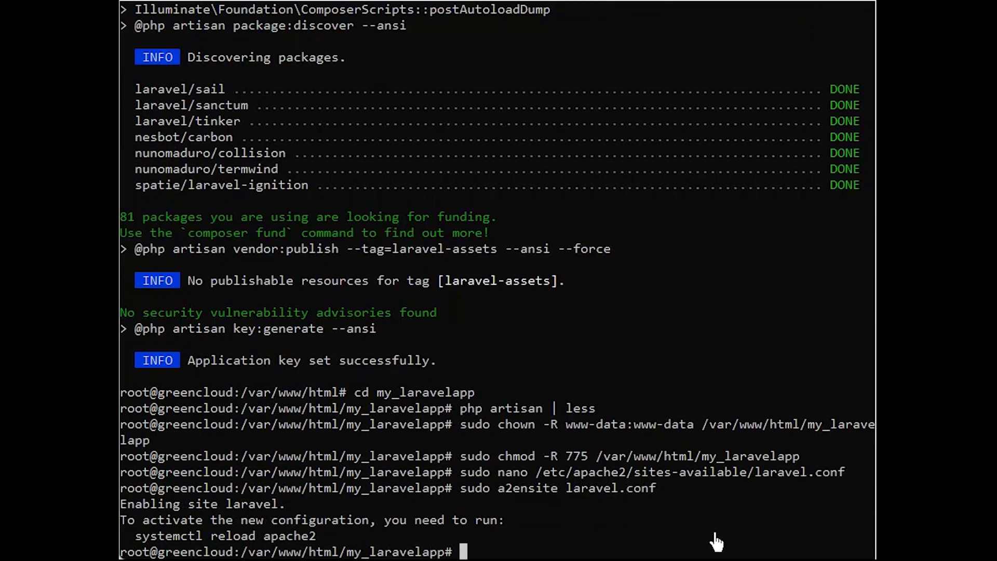
right_click(716, 543)
key(Return)
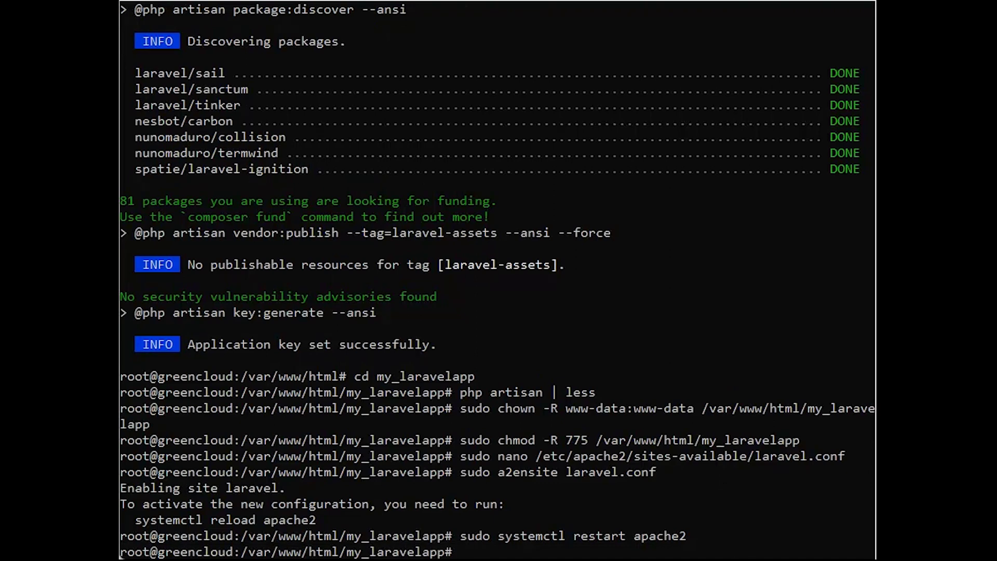
right_click(745, 555)
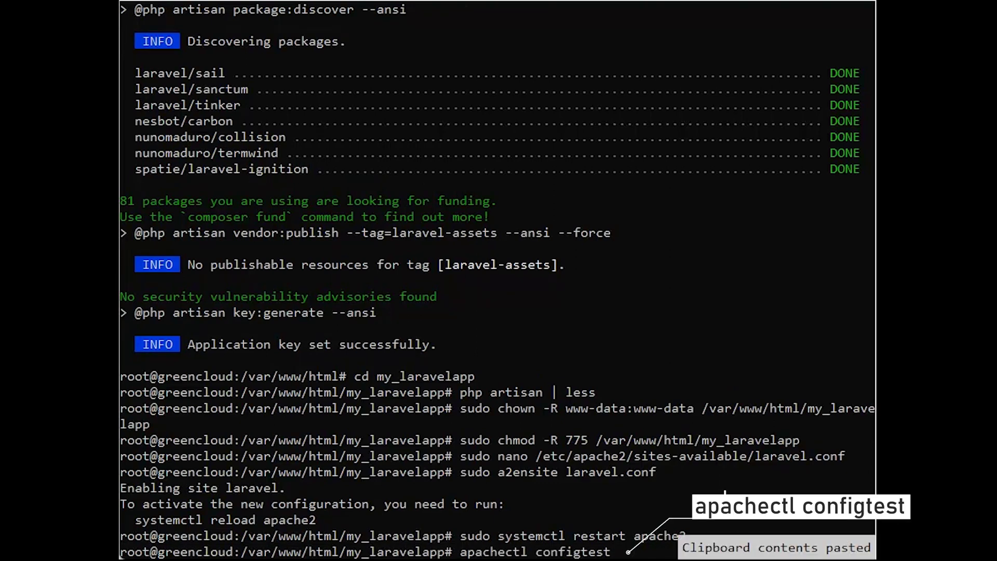
key(Return)
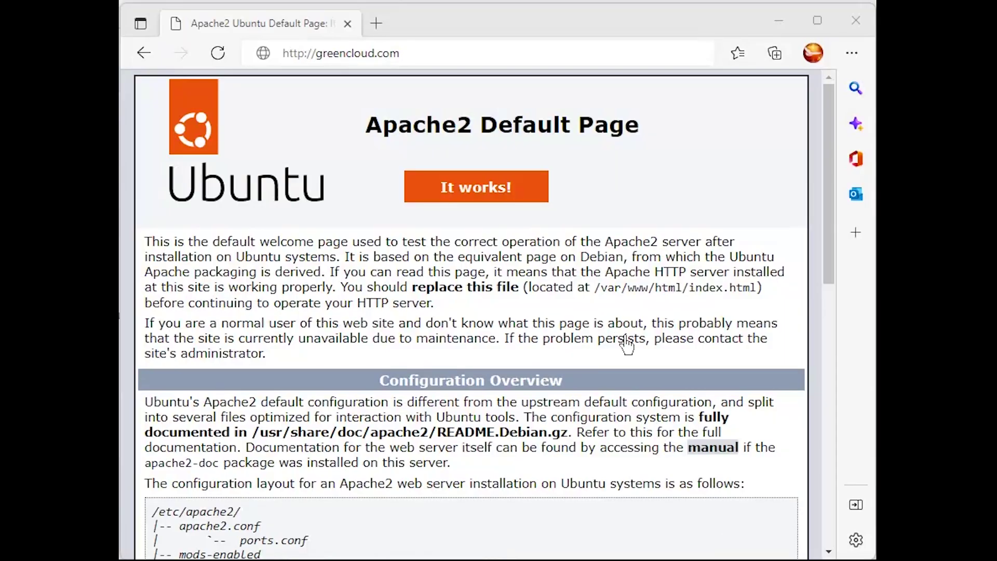
click(457, 55)
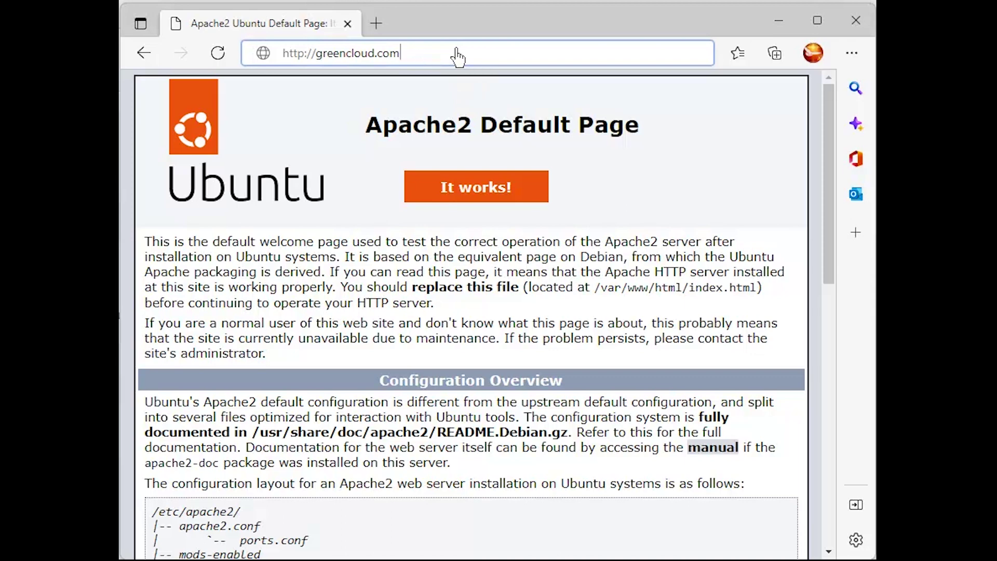
key(Return)
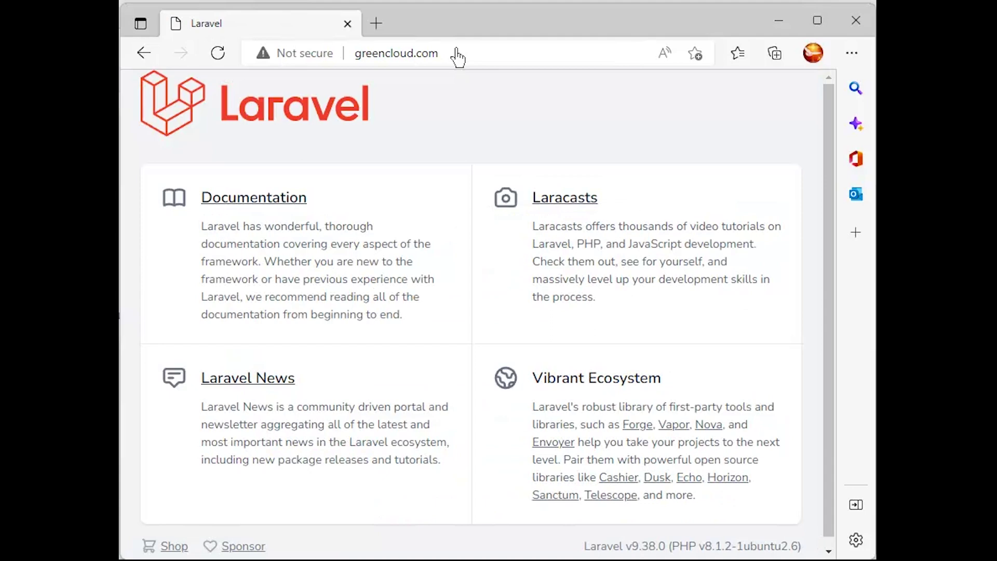